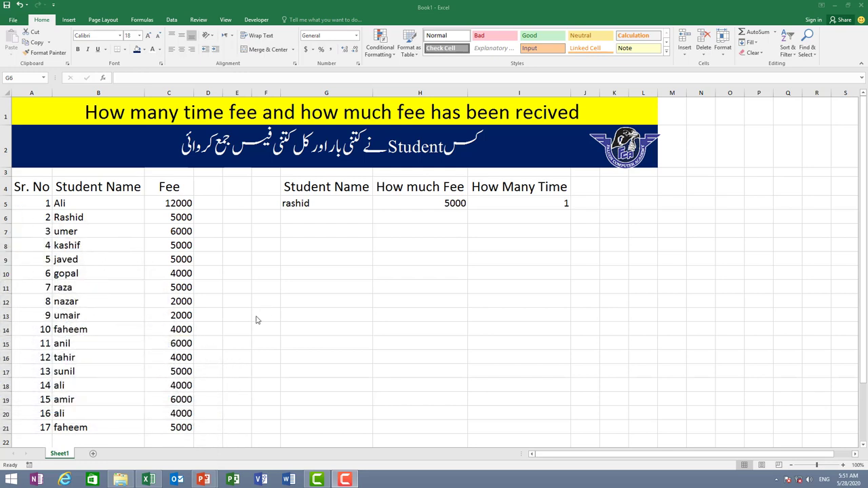
Step: Look up umer in G5 and highlight umer's row in the fee list
click(325, 204)
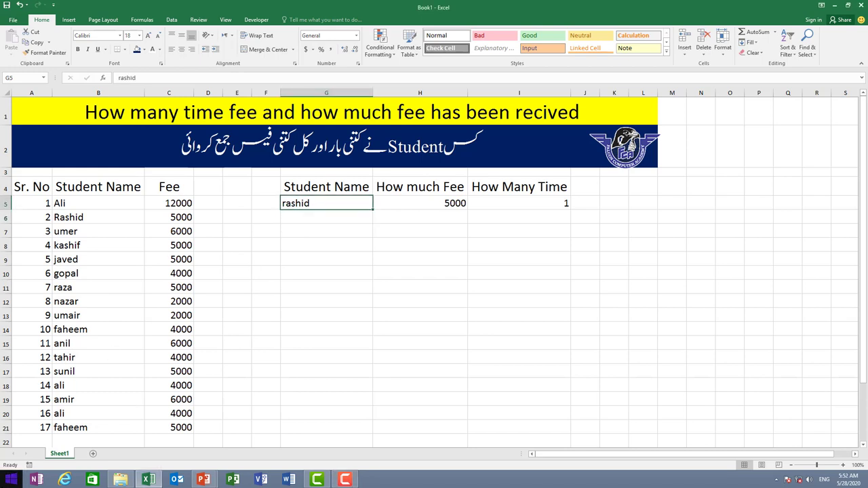
text(umer)
key(Return)
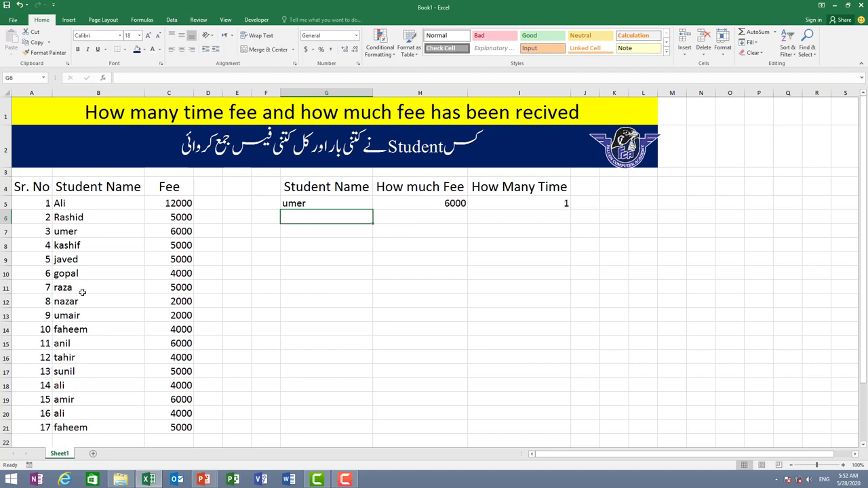
drag(47, 231, 181, 232)
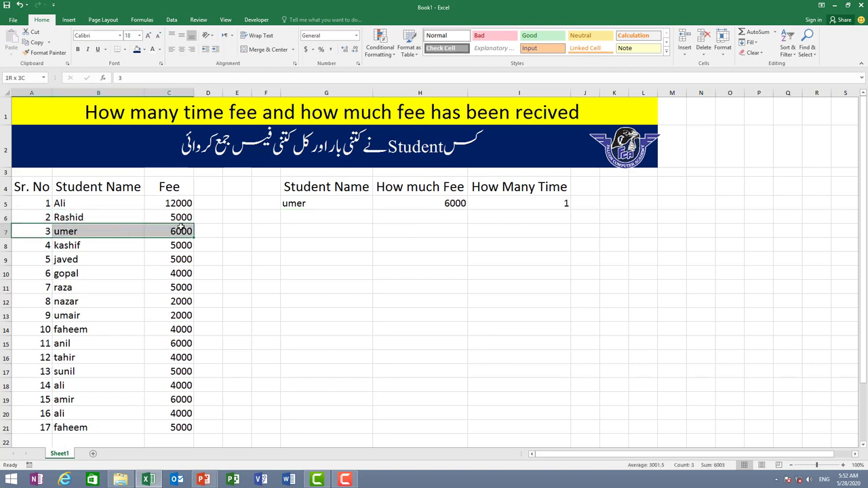
Step: Look up ali, then gopal, whose total is 4000 fee from 1 payment
click(333, 203)
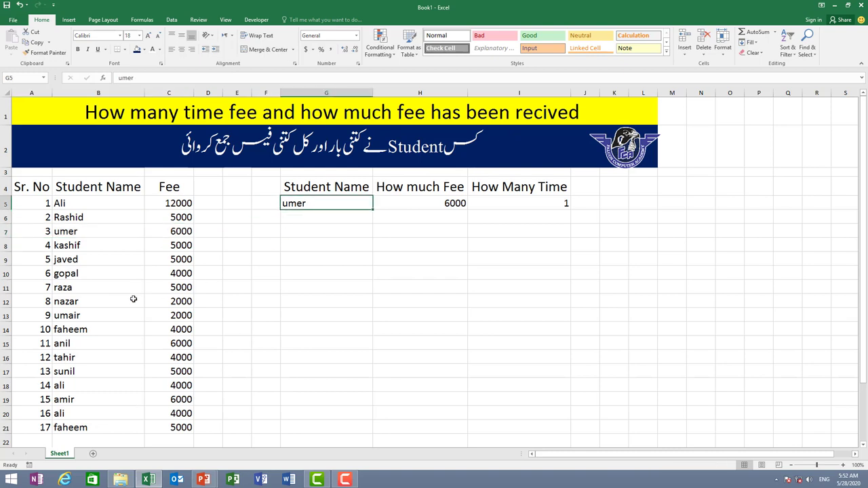
text(ali)
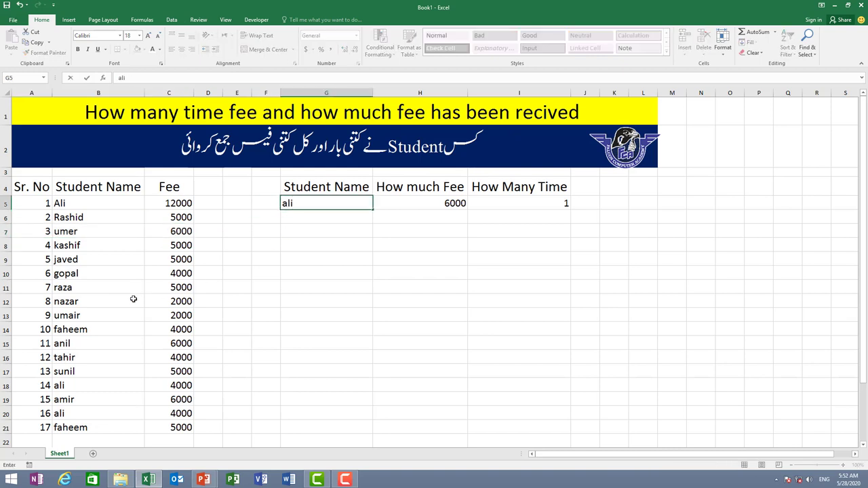
key(Return)
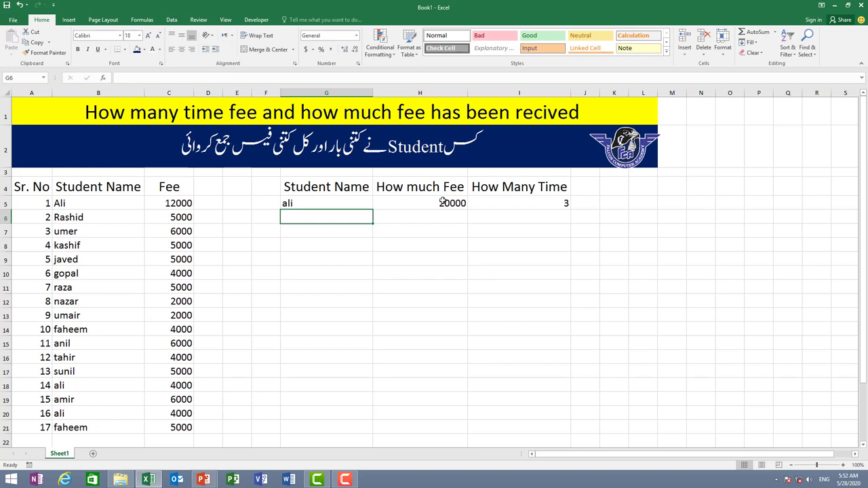
click(312, 204)
text(gop)
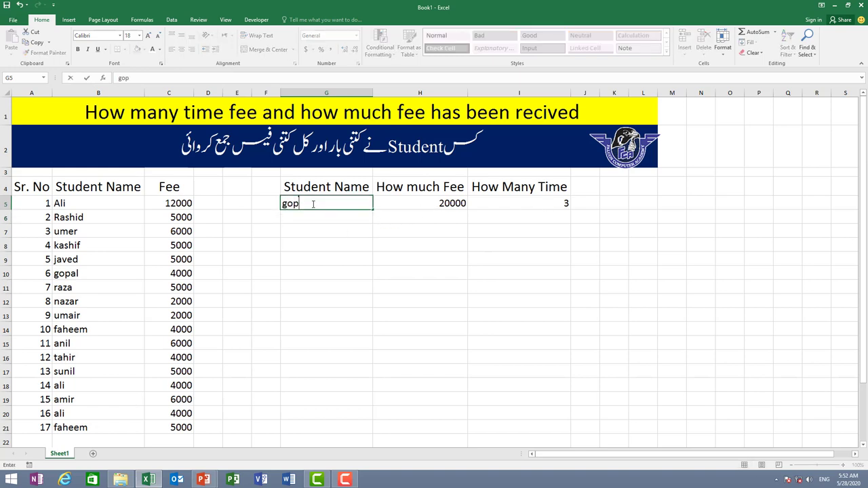
text(al)
key(Return)
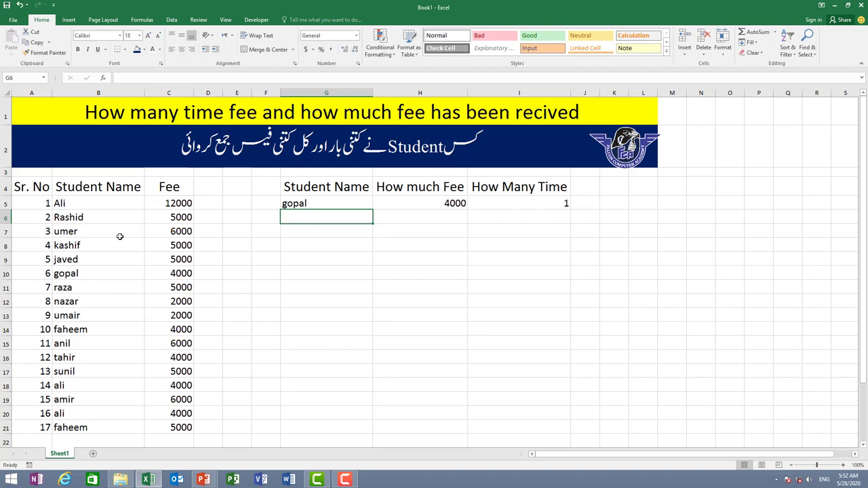
Step: Clear the G5:I5 lookup row and enter Ali as the student name in G5
click(340, 203)
drag(340, 204, 539, 205)
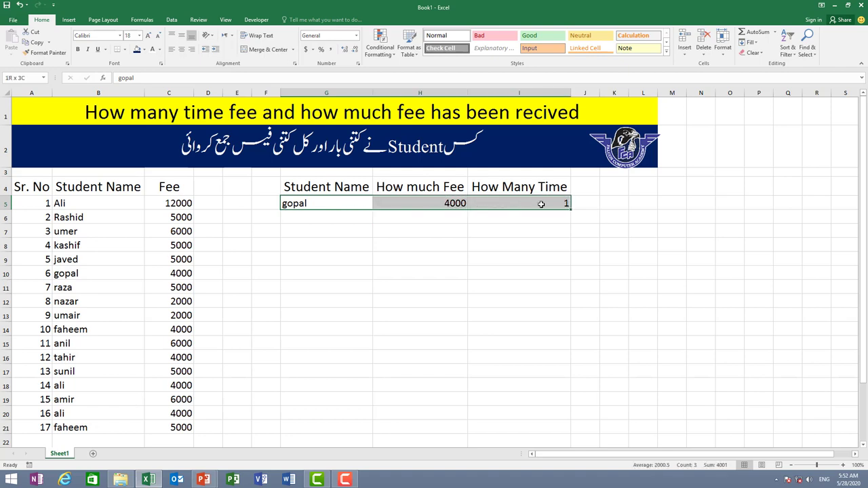
key(Delete)
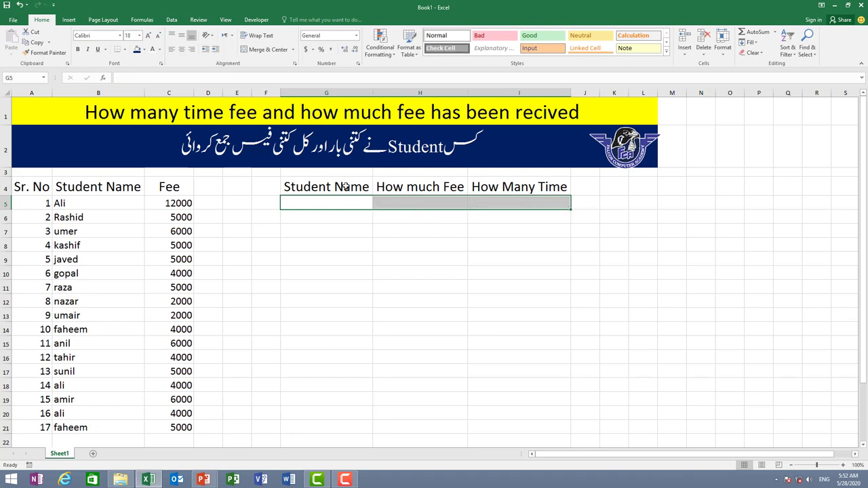
click(348, 204)
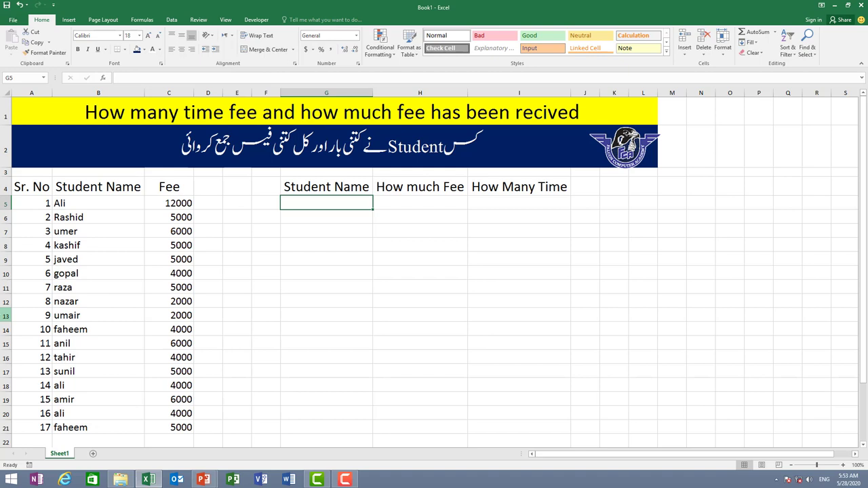
text(ali)
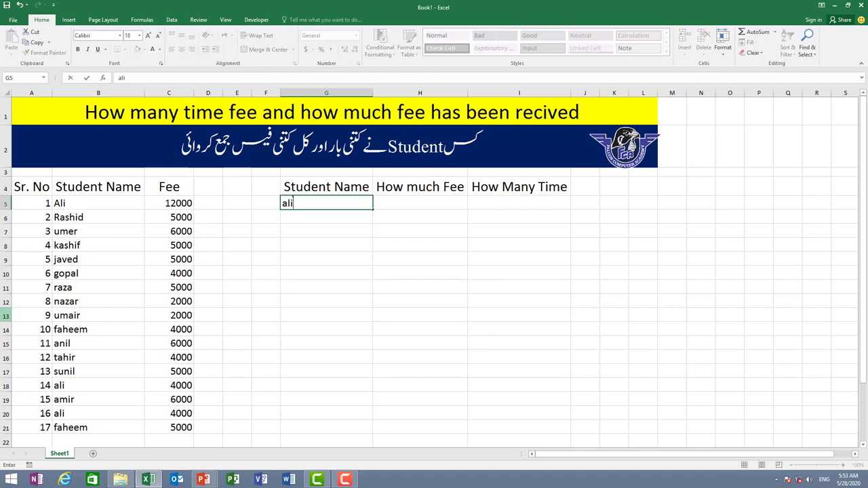
key(Tab)
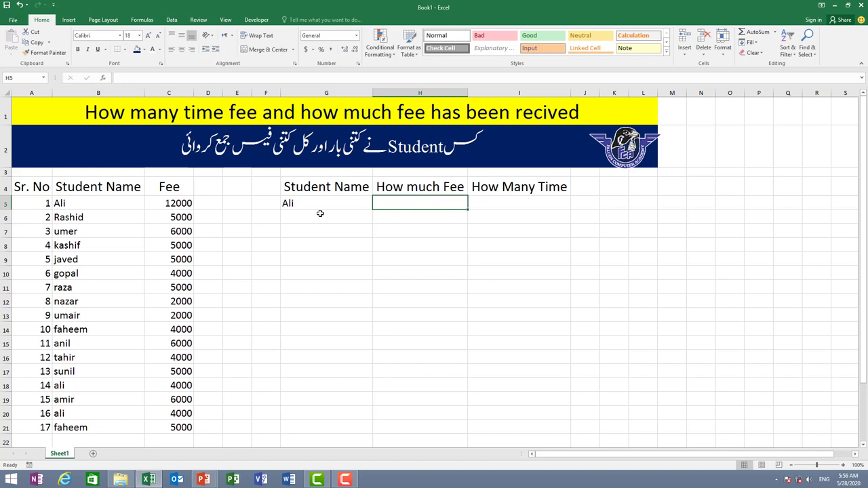
Step: Enter =SUMIF(B5:B21,G5,C5:C21) in H5, giving Ali's total fee of 20000
text(=)
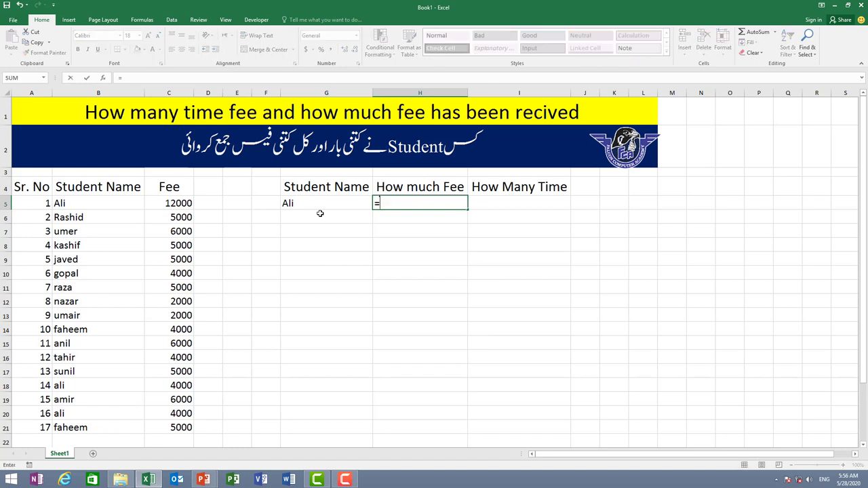
text(sumif)
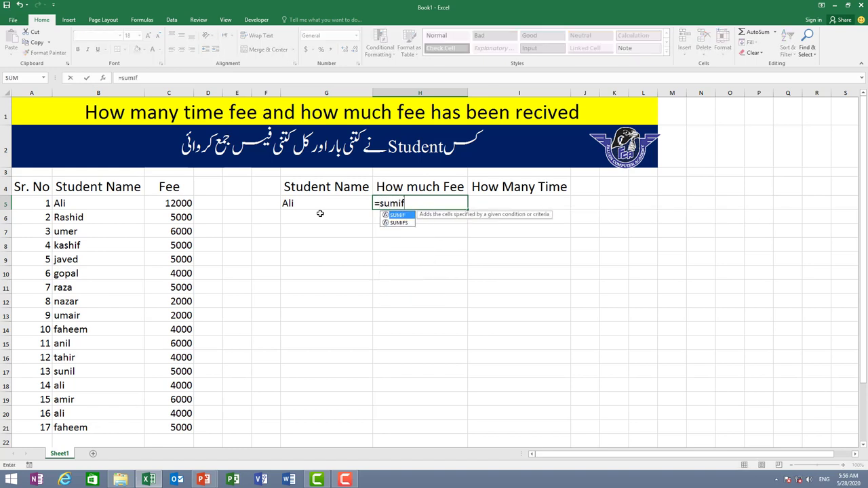
text(()
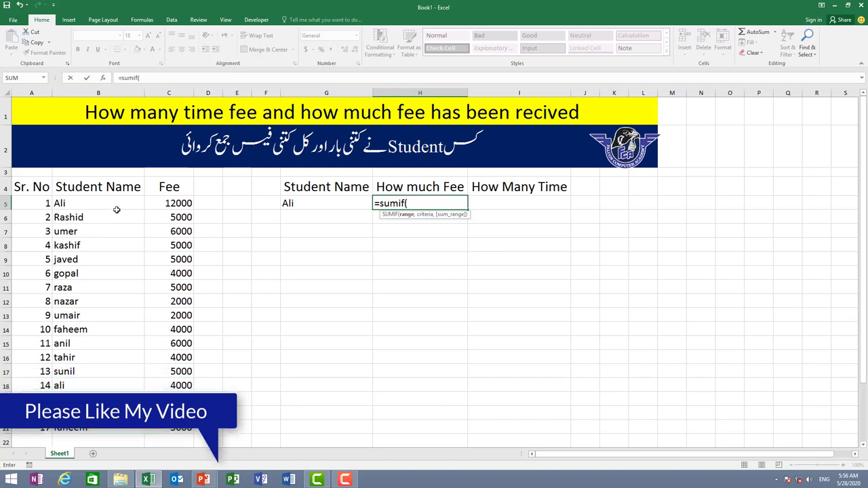
drag(116, 206, 118, 422)
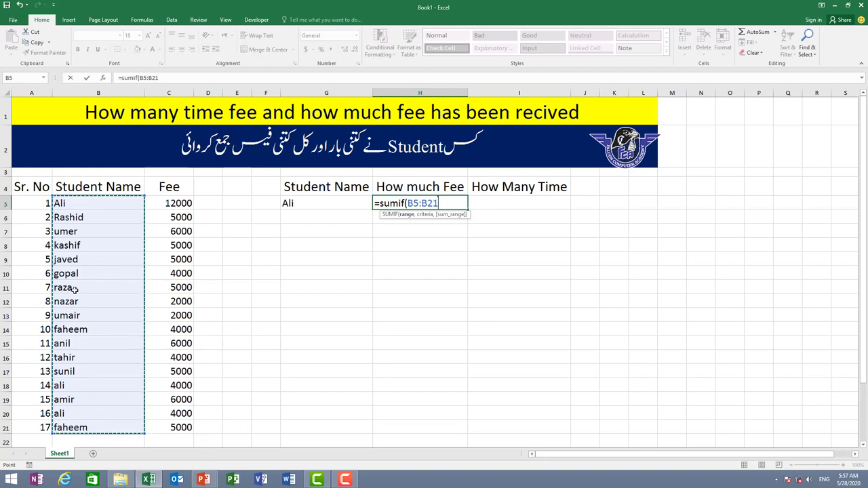
text(,)
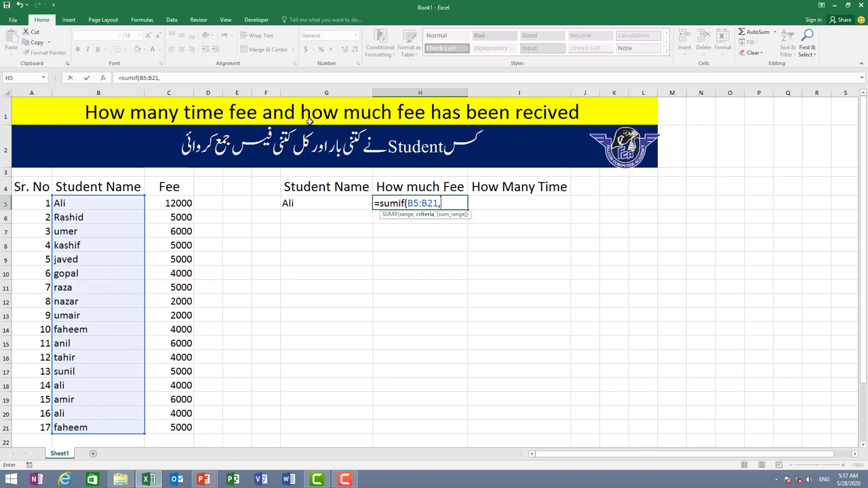
click(318, 206)
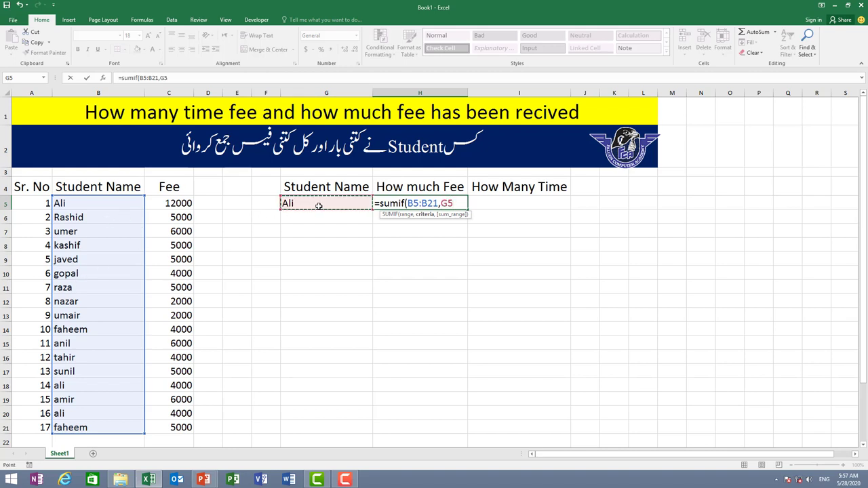
text(,)
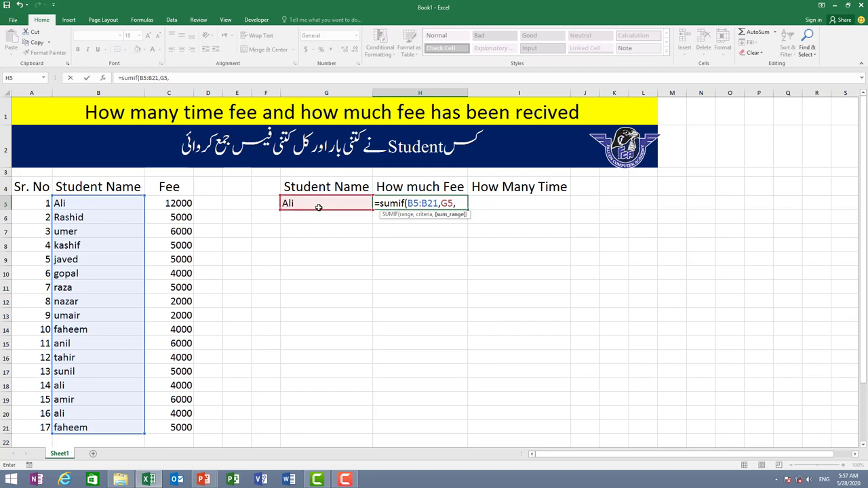
mouse_move(182, 204)
mouse_down()
mouse_move(163, 385)
mouse_move(171, 426)
mouse_up()
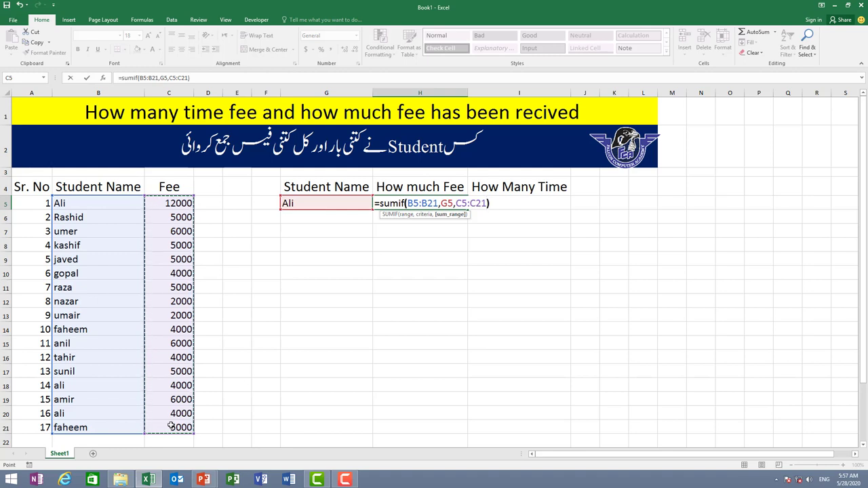
key(Return)
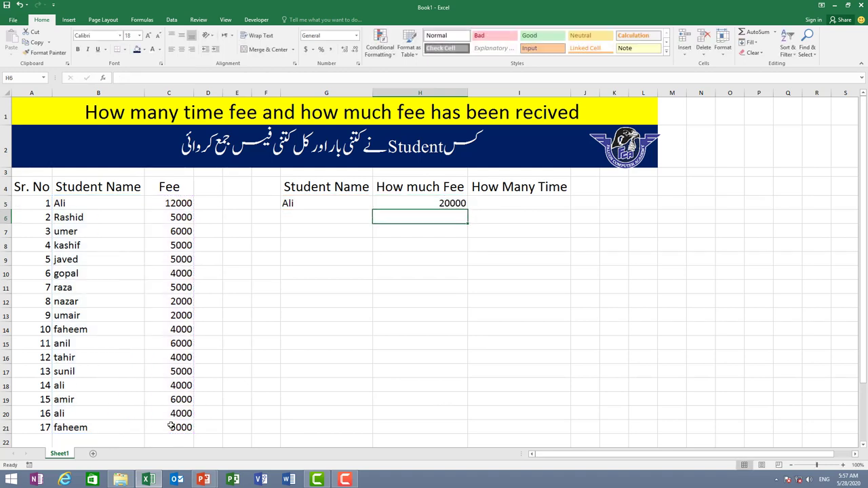
Step: Change the lookup name to raza, totalling 5000, and check raza's row B11:C11
click(297, 203)
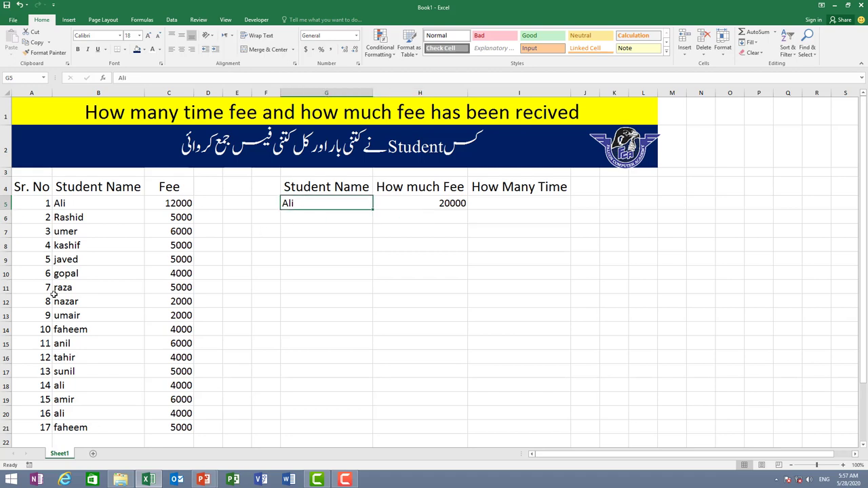
text(raz)
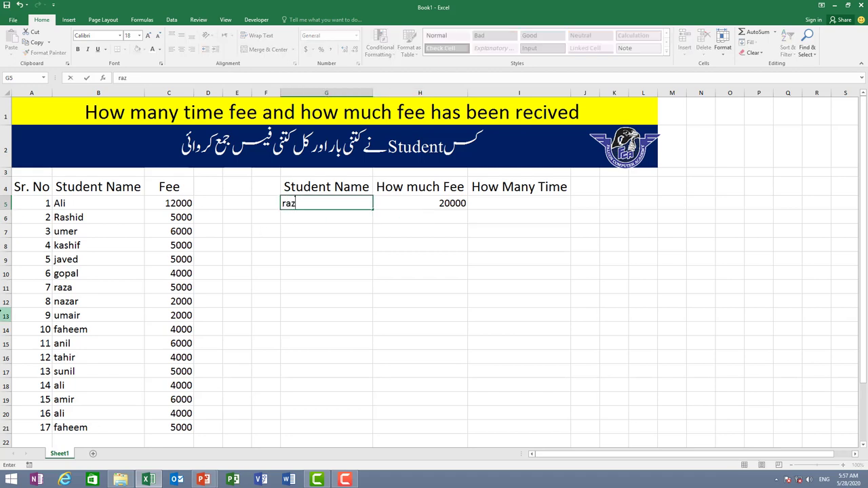
text(a)
key(Return)
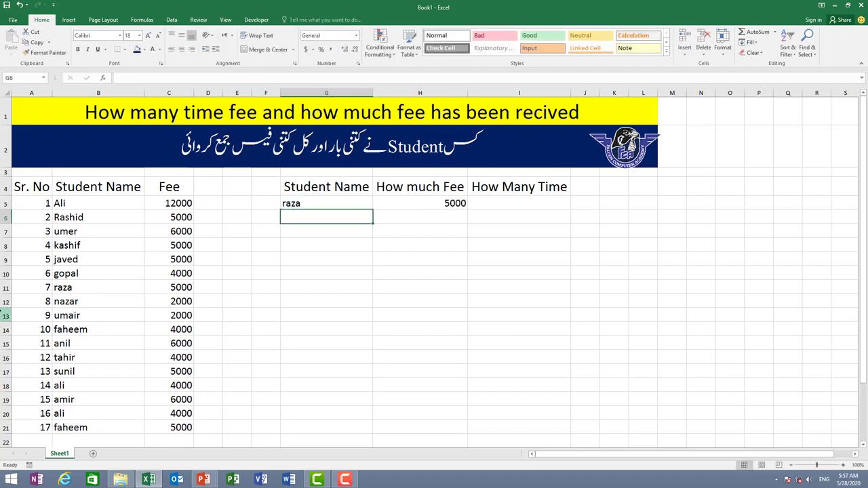
drag(99, 289, 162, 290)
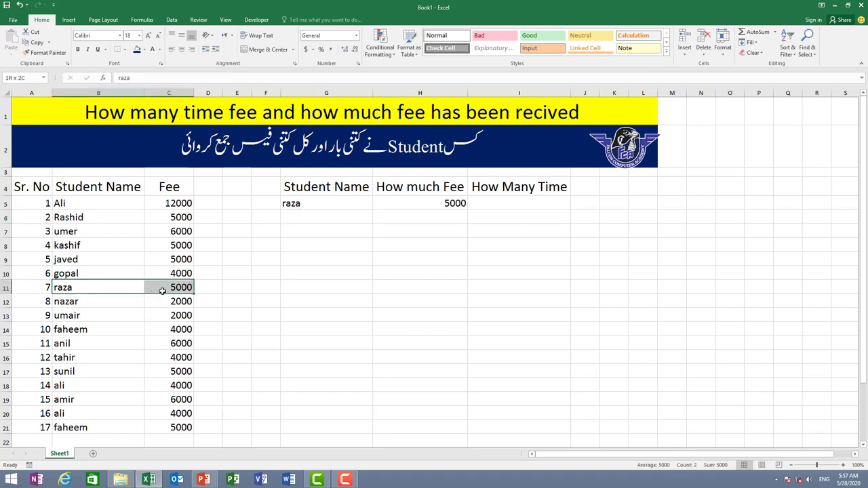
click(523, 200)
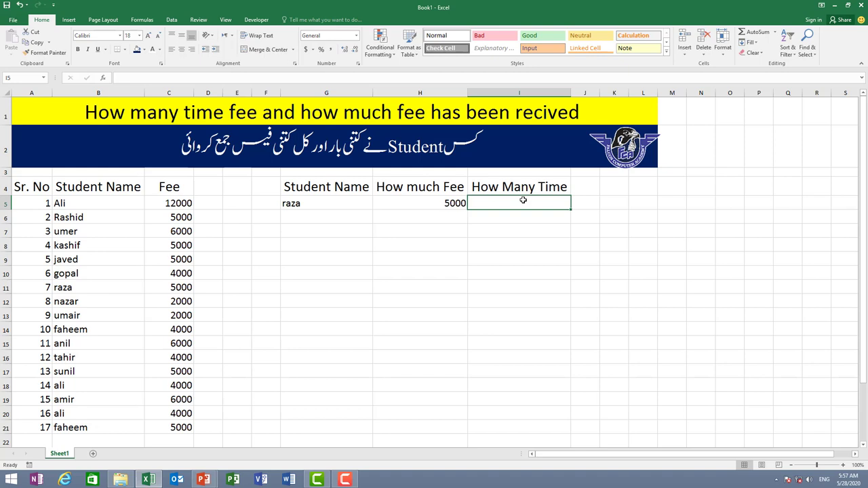
Step: Enter =COUNTIF(B5:B21,G5) in I5, counting raza's 1 payment
text(=)
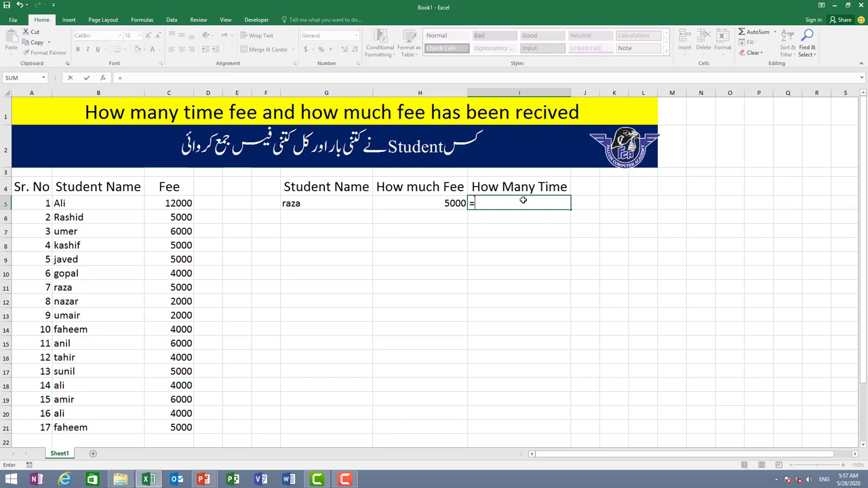
text(countif)
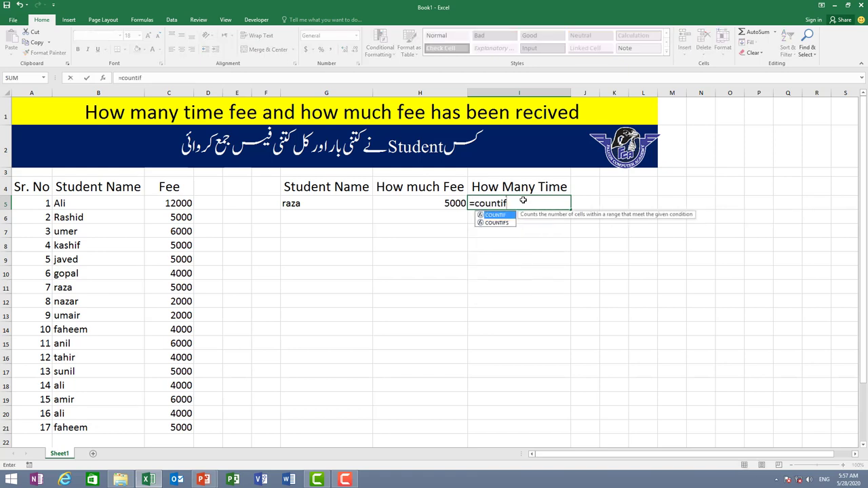
text(()
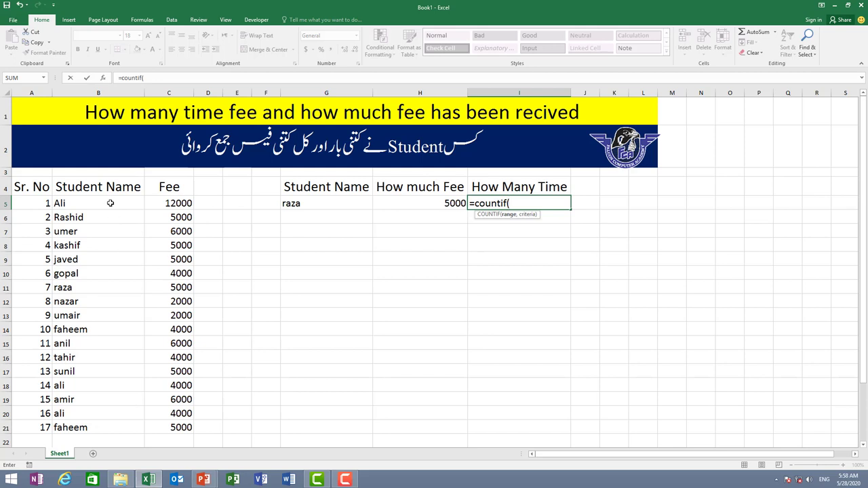
drag(112, 203, 112, 423)
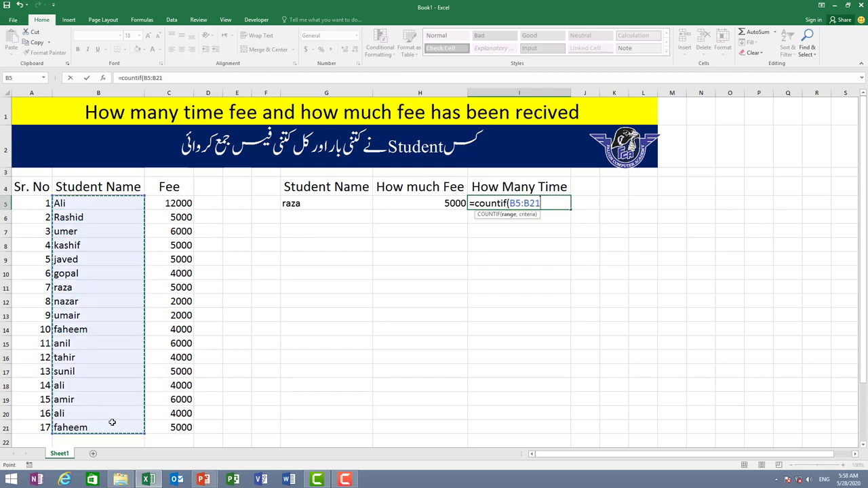
text(,)
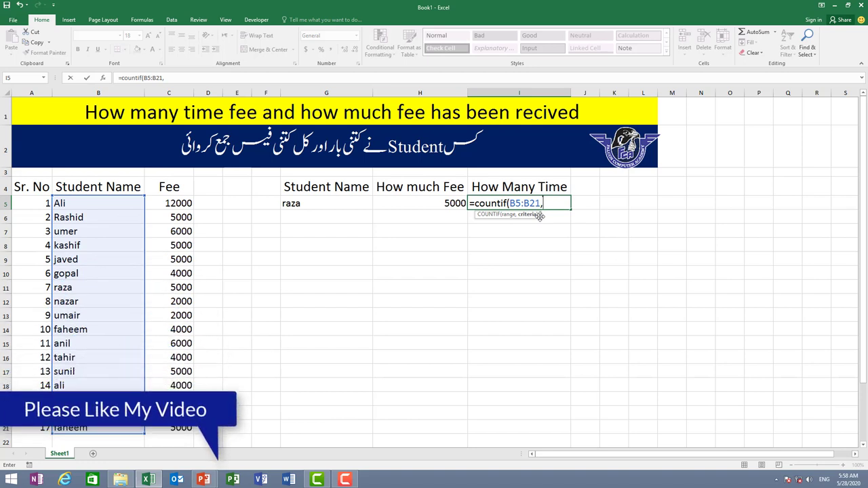
click(316, 204)
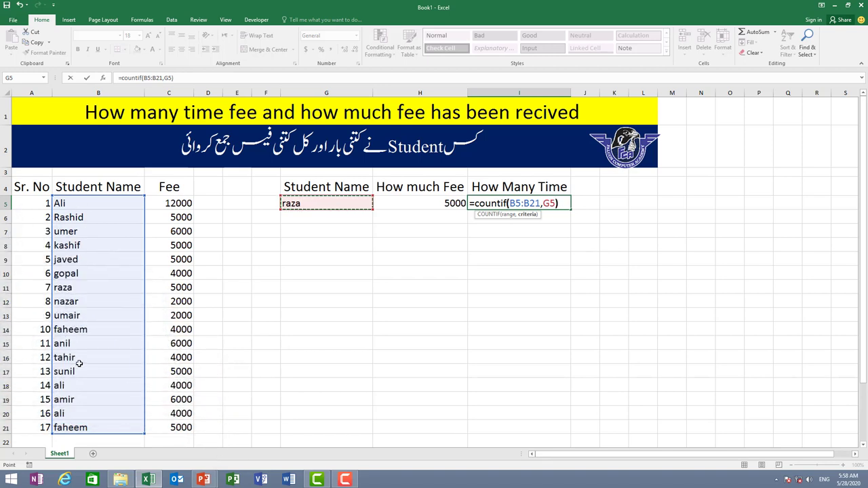
text())
key(Return)
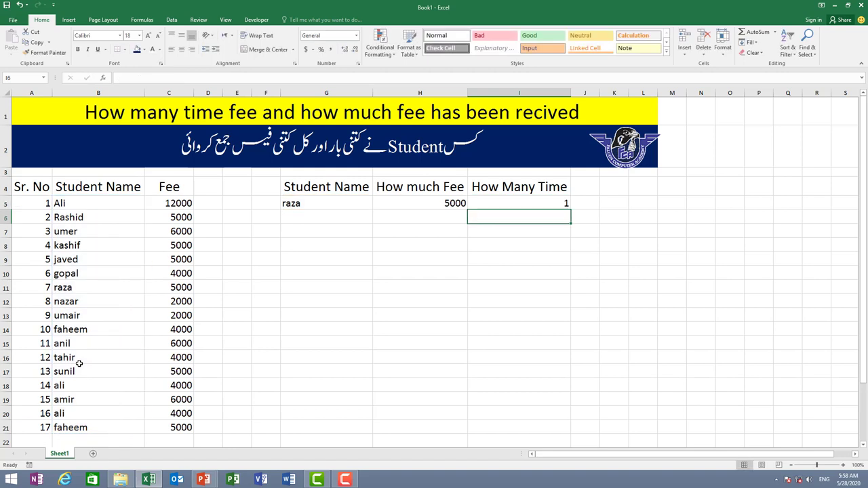
Step: Look up Ali again (20000, 3 payments) and check its entries in rows 5, 18 and 20
click(351, 203)
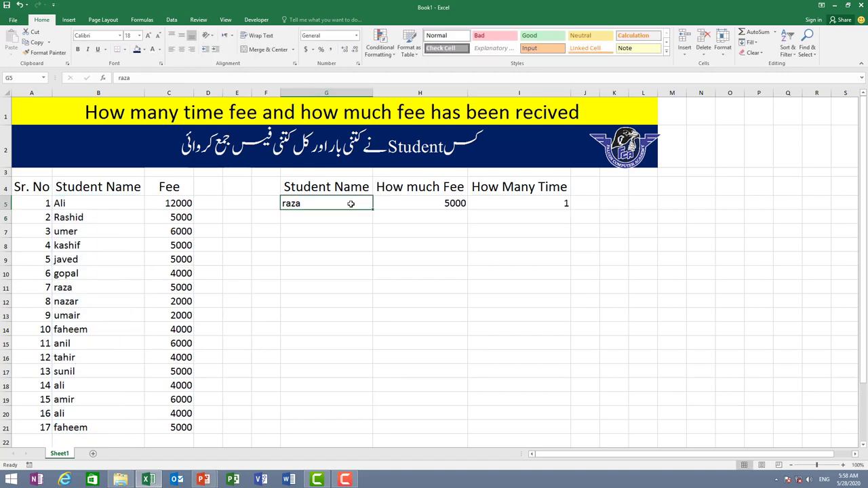
text(Ali)
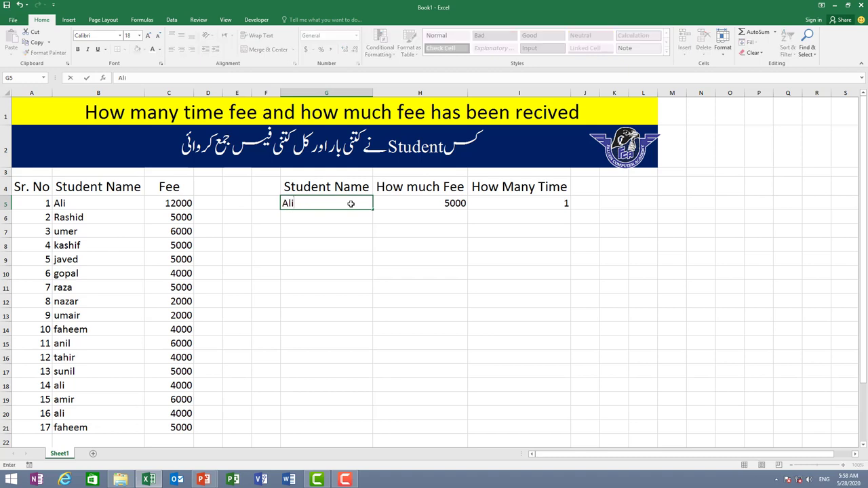
key(Return)
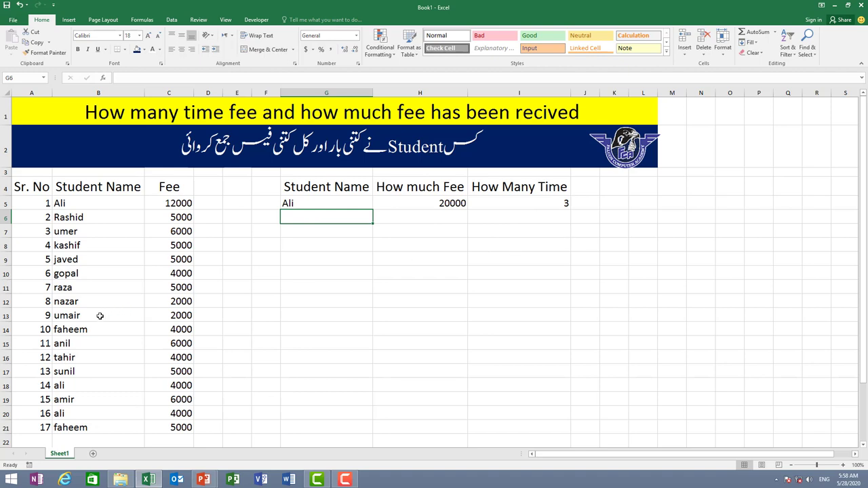
click(66, 205)
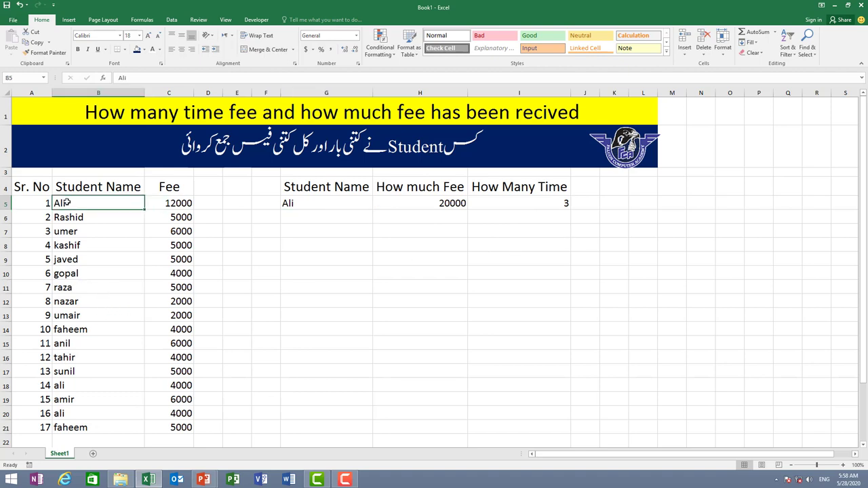
click(78, 389)
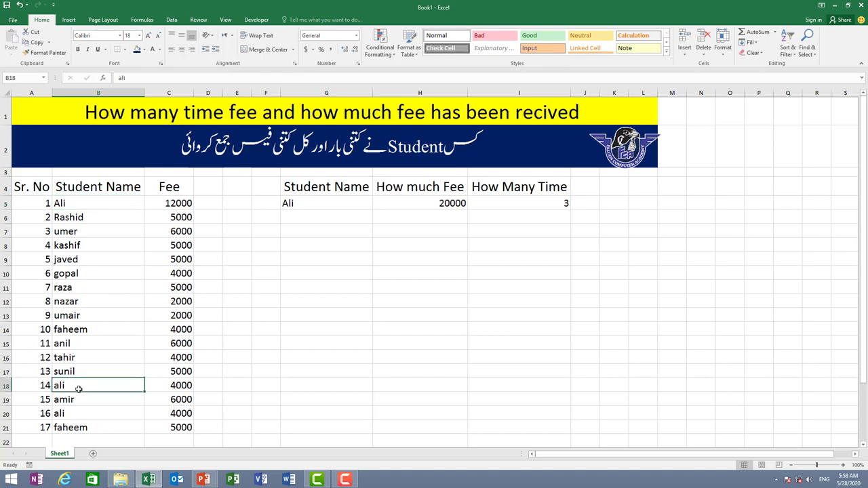
click(72, 415)
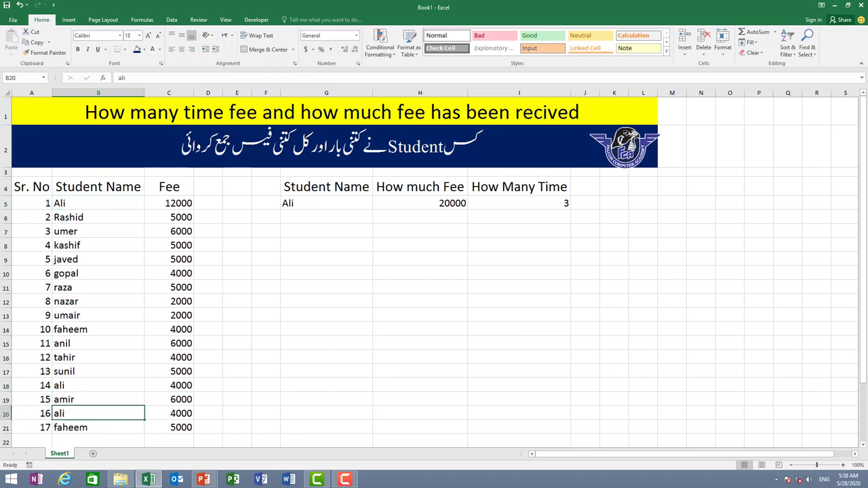